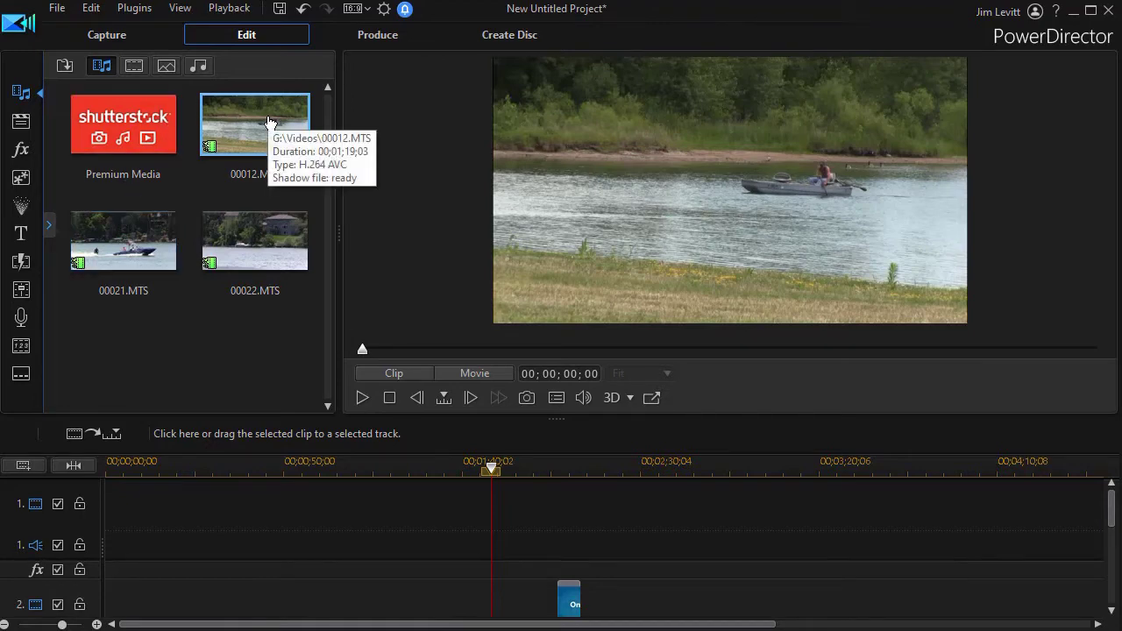
Place clips 00012, 00021 and 00022 in sequence on video track 1.
drag(259, 122, 104, 501)
drag(136, 237, 389, 512)
drag(263, 252, 489, 516)
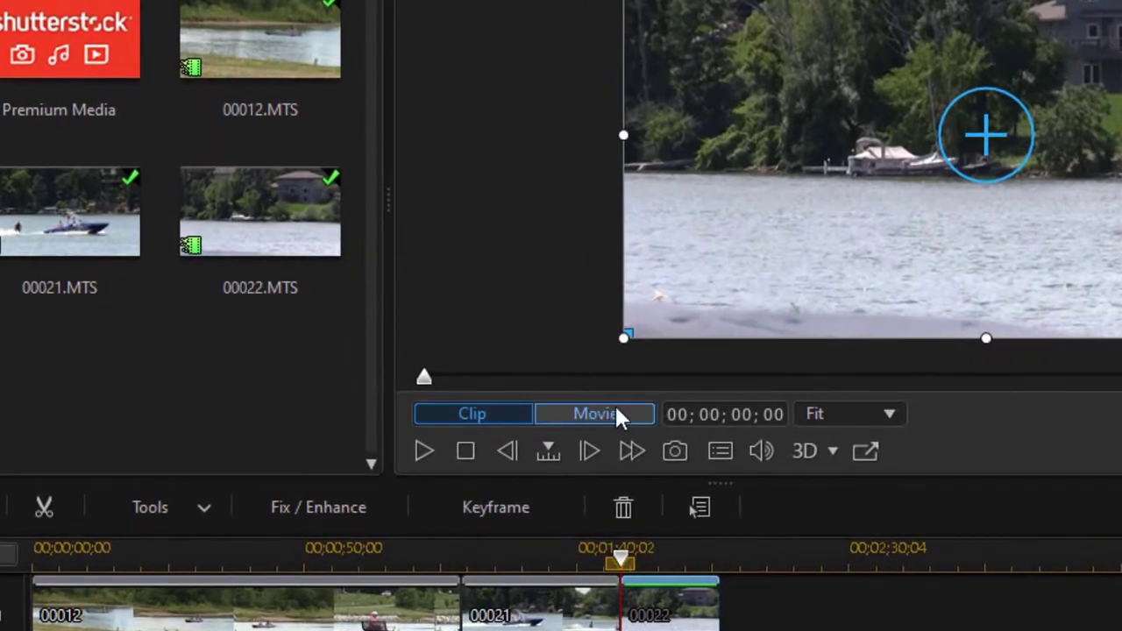
Switch the preview to Movie mode and play the whole movie from the start, then stop.
click(611, 413)
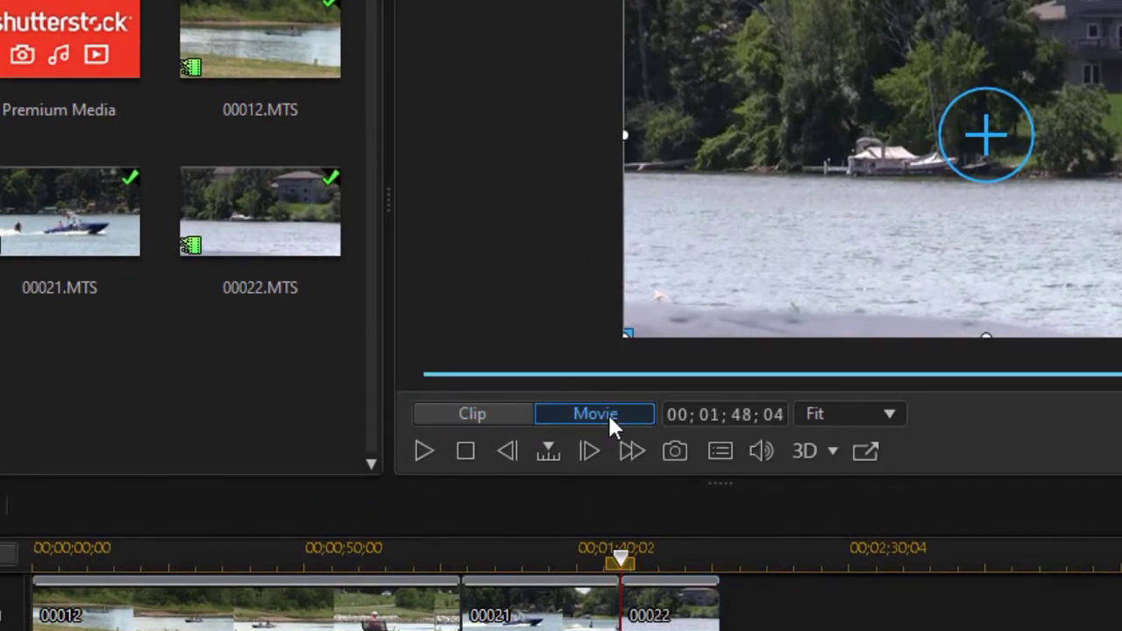
click(466, 451)
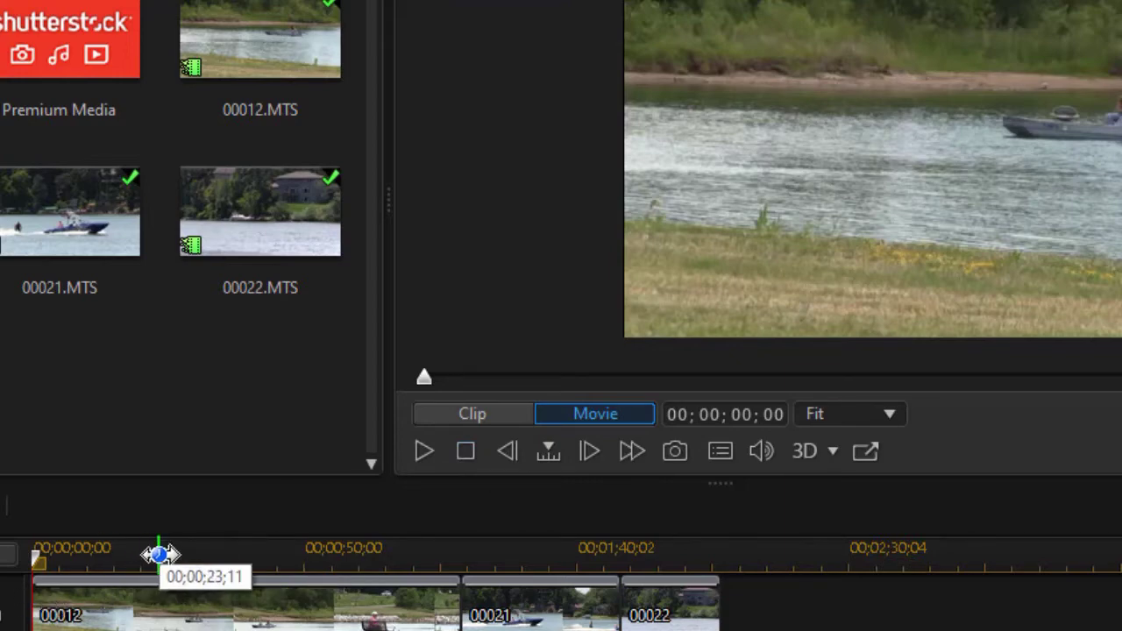
click(419, 449)
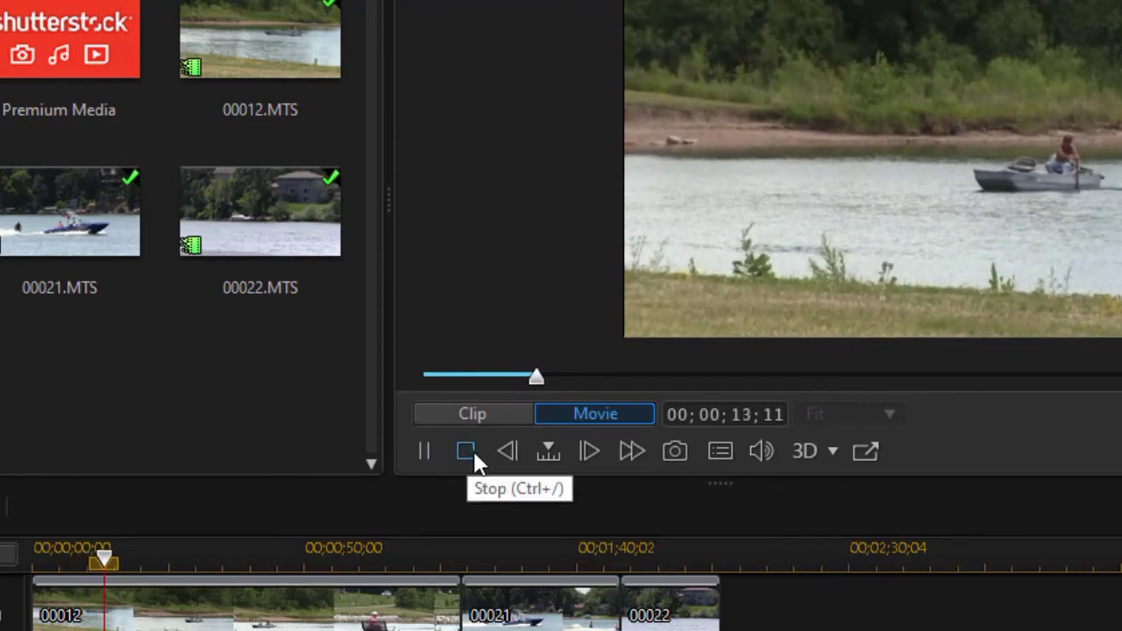
click(462, 450)
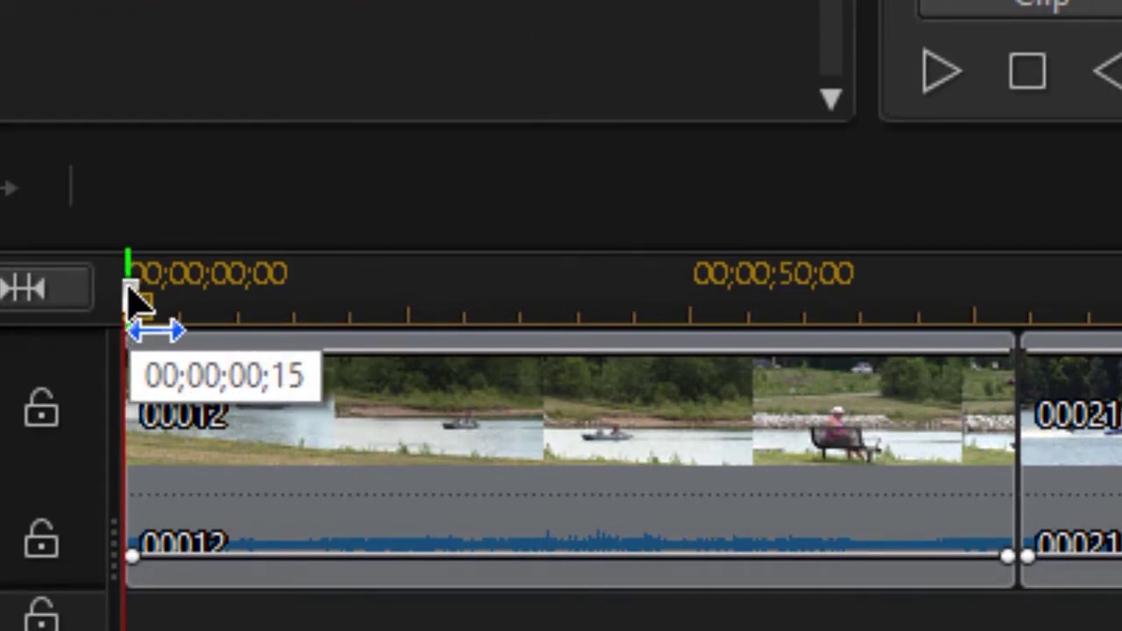
Drag the playhead into clip 00012 to about 00;00;23;11.
drag(131, 298, 436, 326)
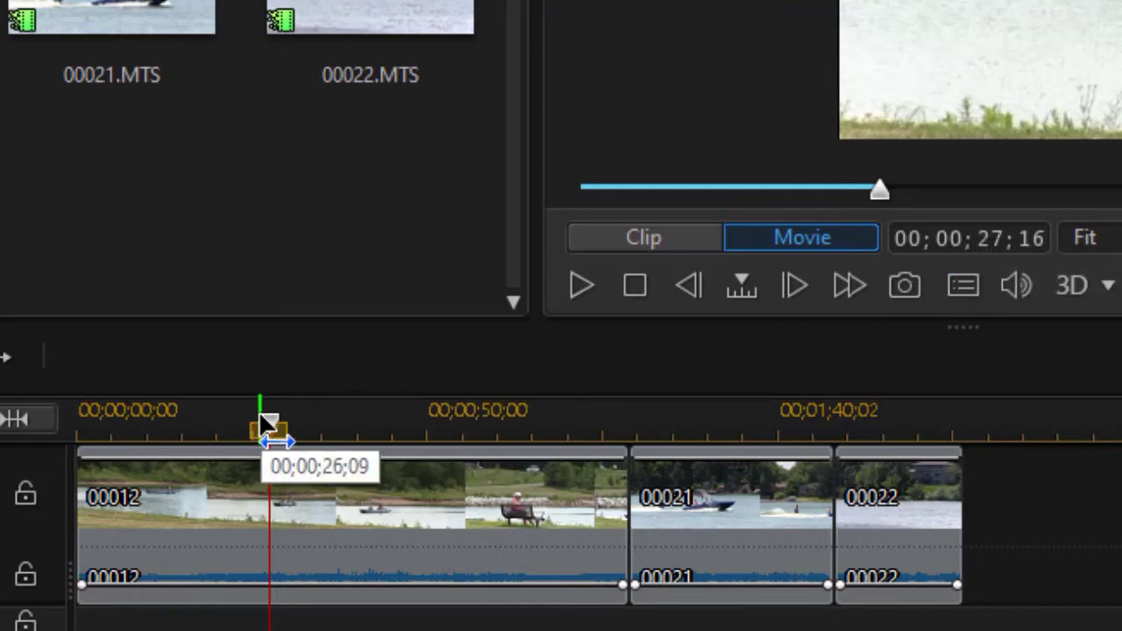
drag(273, 426, 241, 441)
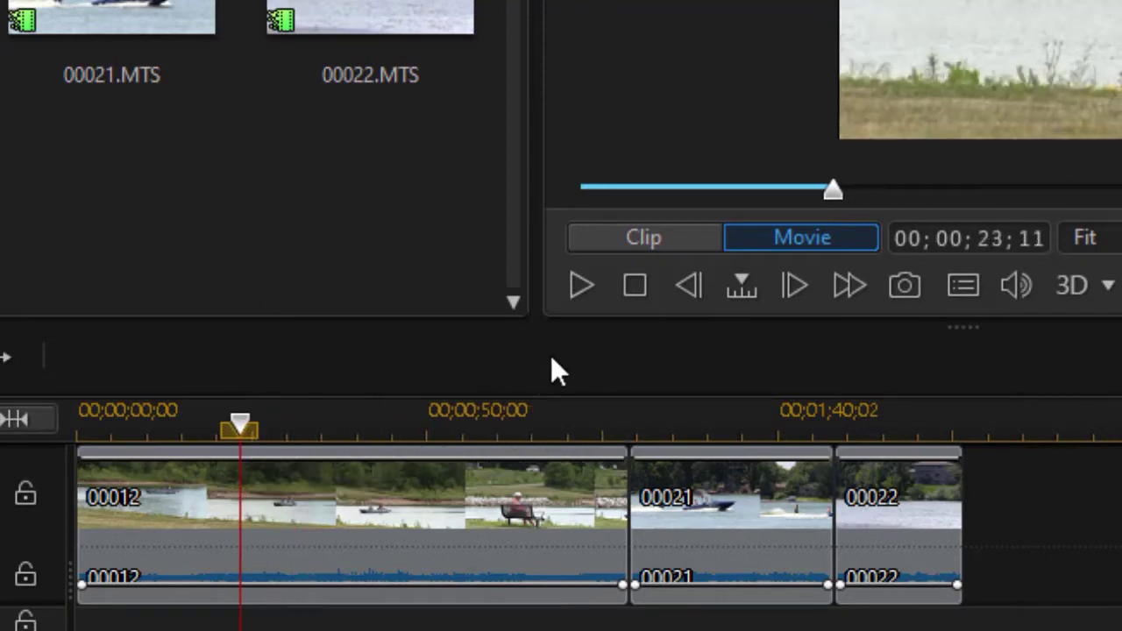
Step the playhead frame by frame to 00;00;23;13 and split clip 00012 there.
click(792, 288)
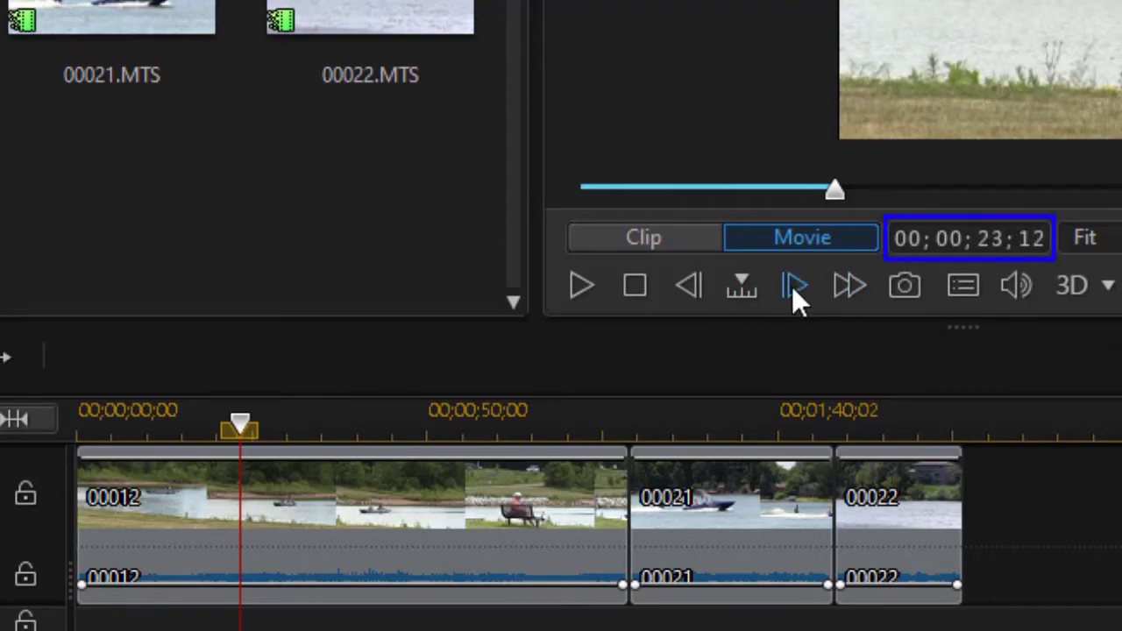
click(791, 286)
click(790, 286)
click(790, 286)
click(790, 286)
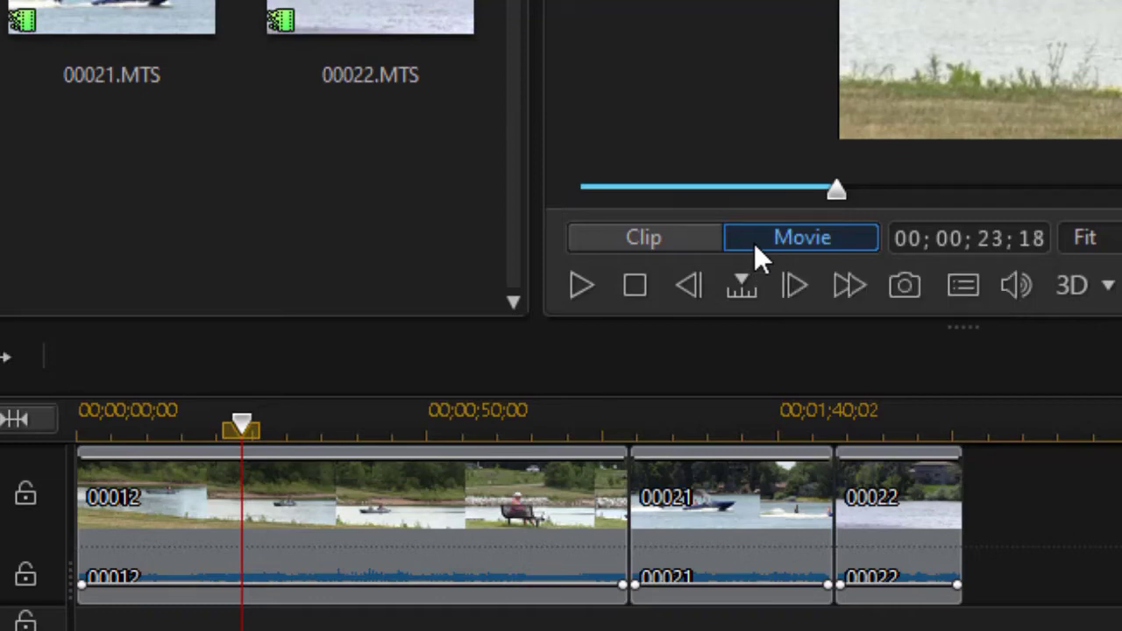
key(comma)
key(comma)
key(comma)
key(comma)
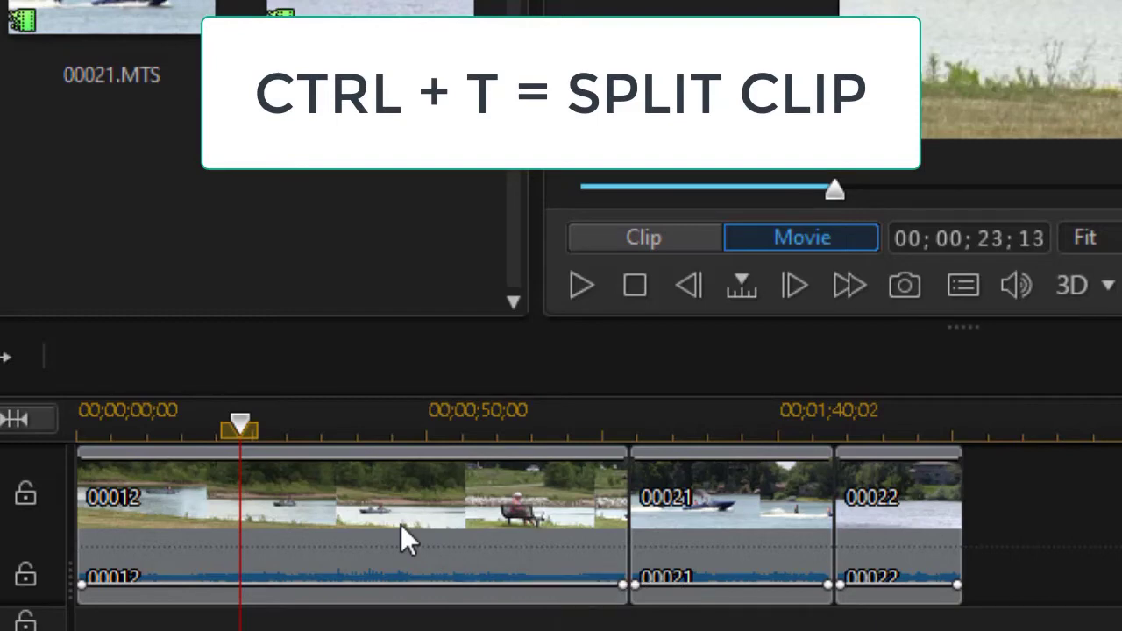
key(ctrl+t)
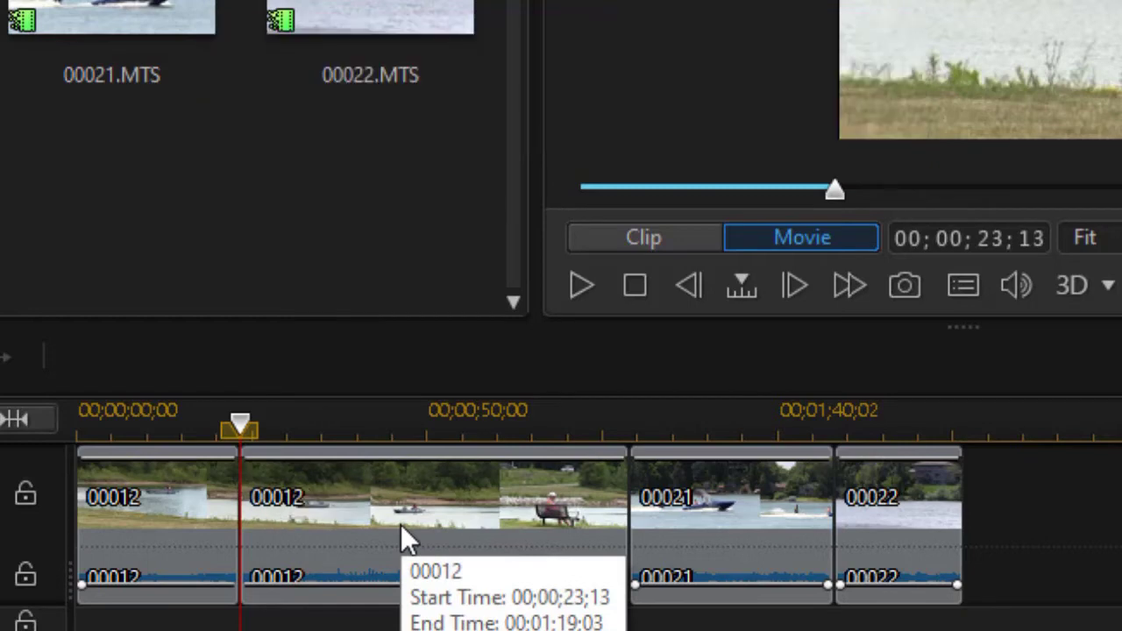
Play back across the 00;00;23;13 cut, pausing at 00;00;26;23.
mouse_move(241, 452)
mouse_down()
mouse_move(238, 431)
mouse_move(195, 463)
mouse_move(184, 447)
mouse_up()
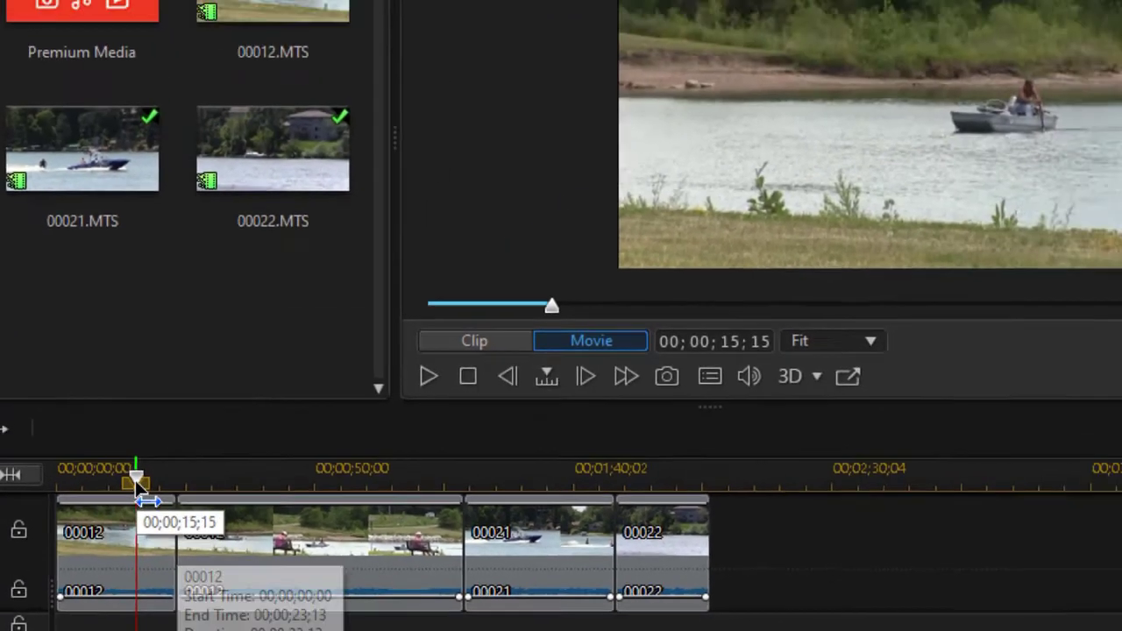
key(space)
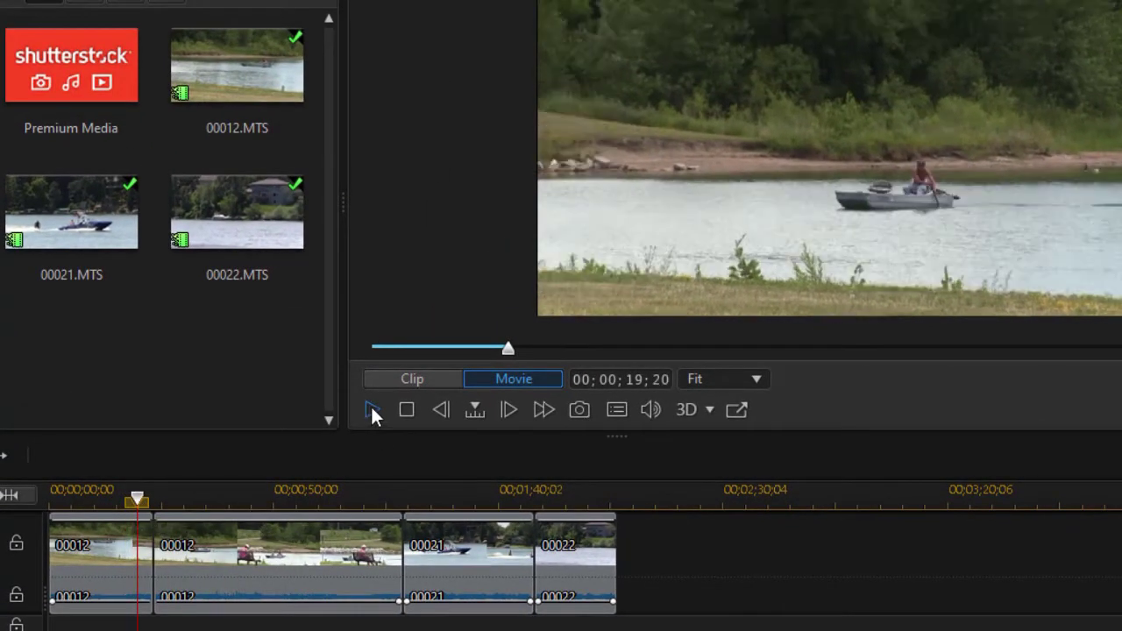
click(372, 409)
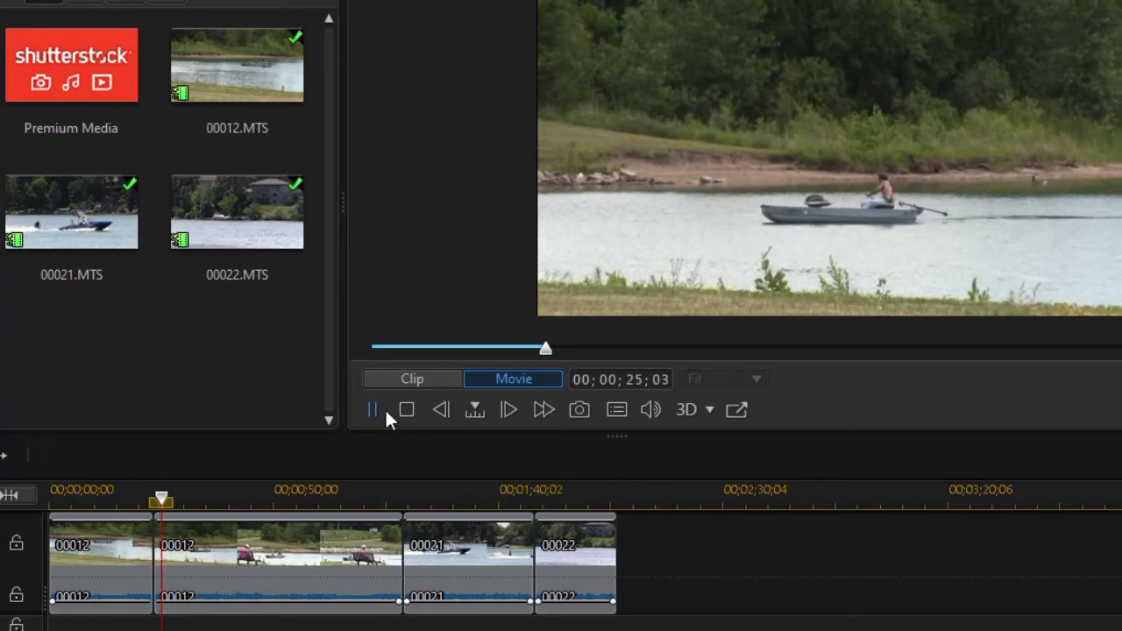
click(373, 410)
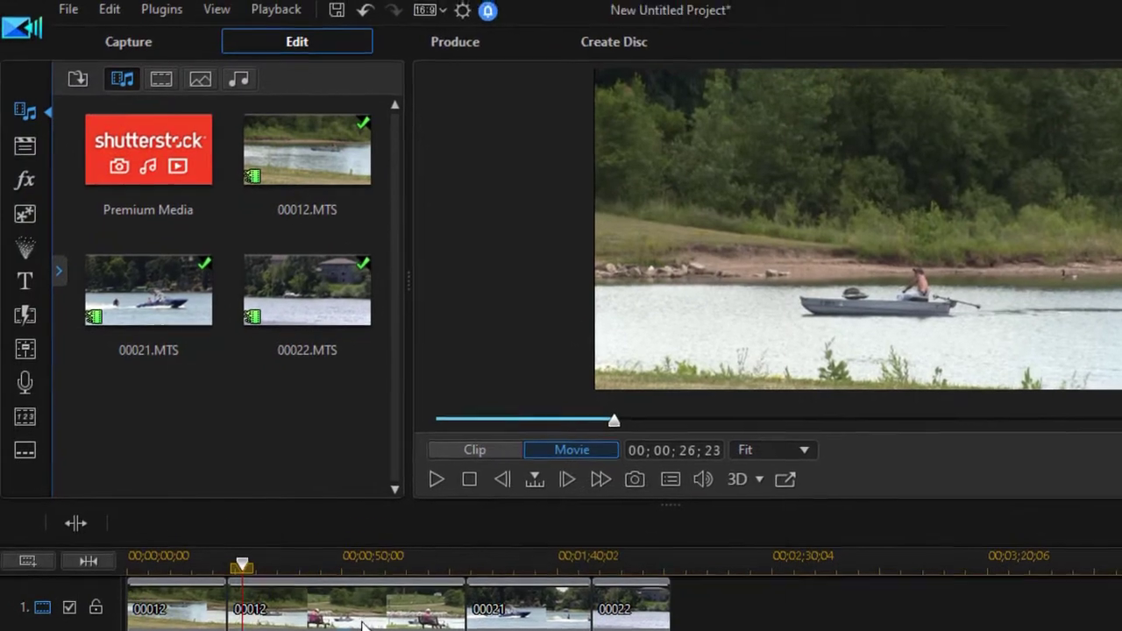
Cut the second 00012 piece with Cut and Leave Gap, then undo to restore it.
right_click(351, 557)
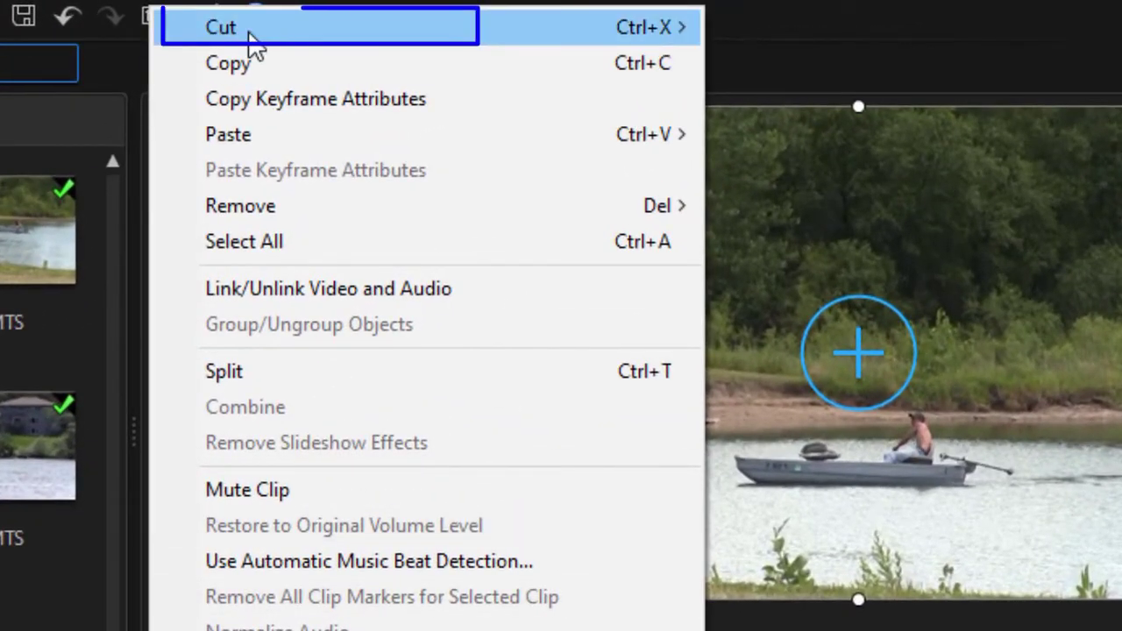
mouse_move(259, 39)
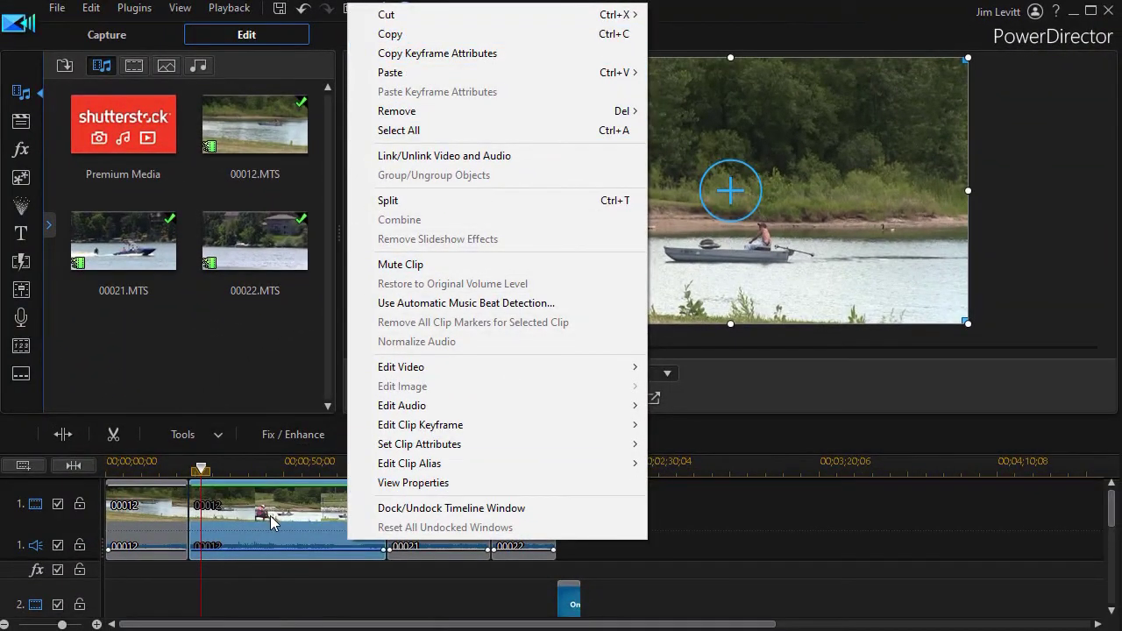
mouse_move(446, 12)
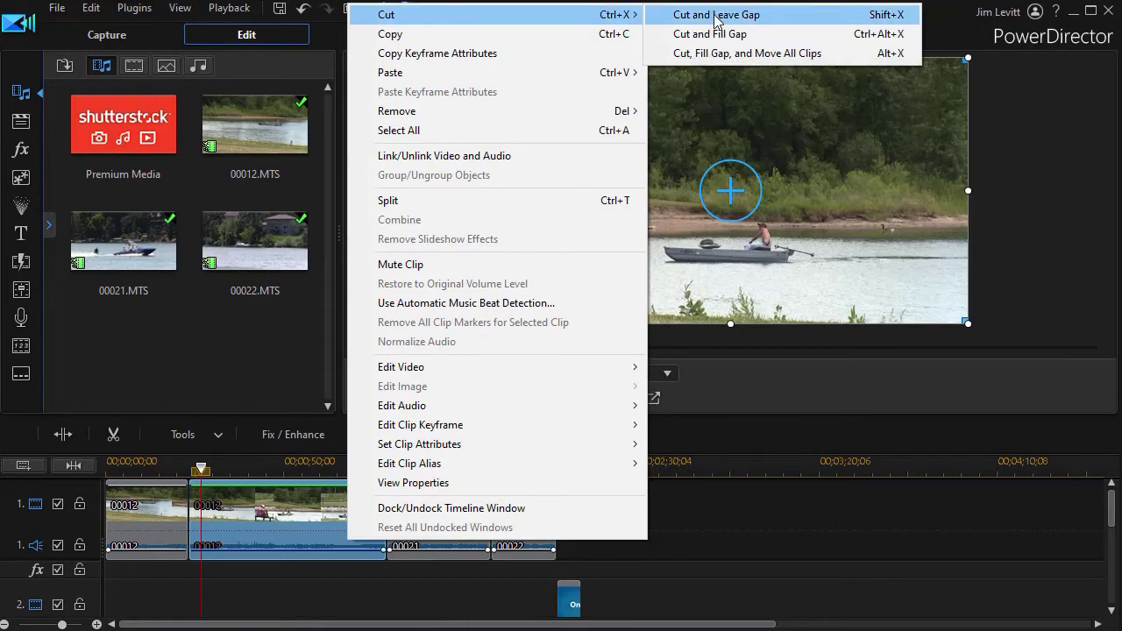
click(717, 15)
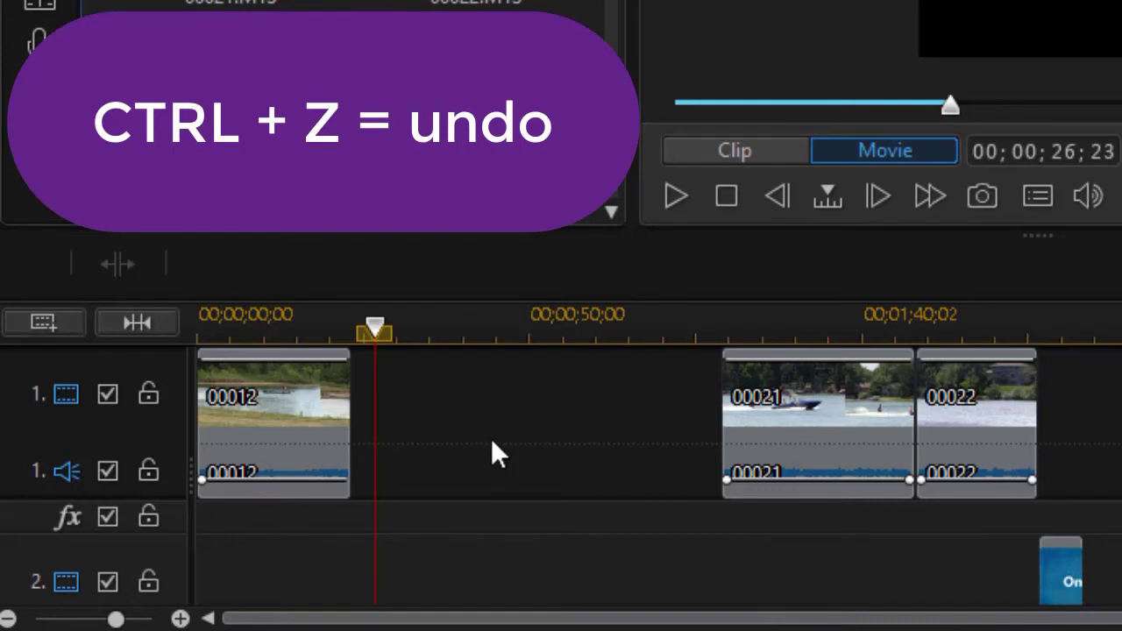
key(ctrl+z)
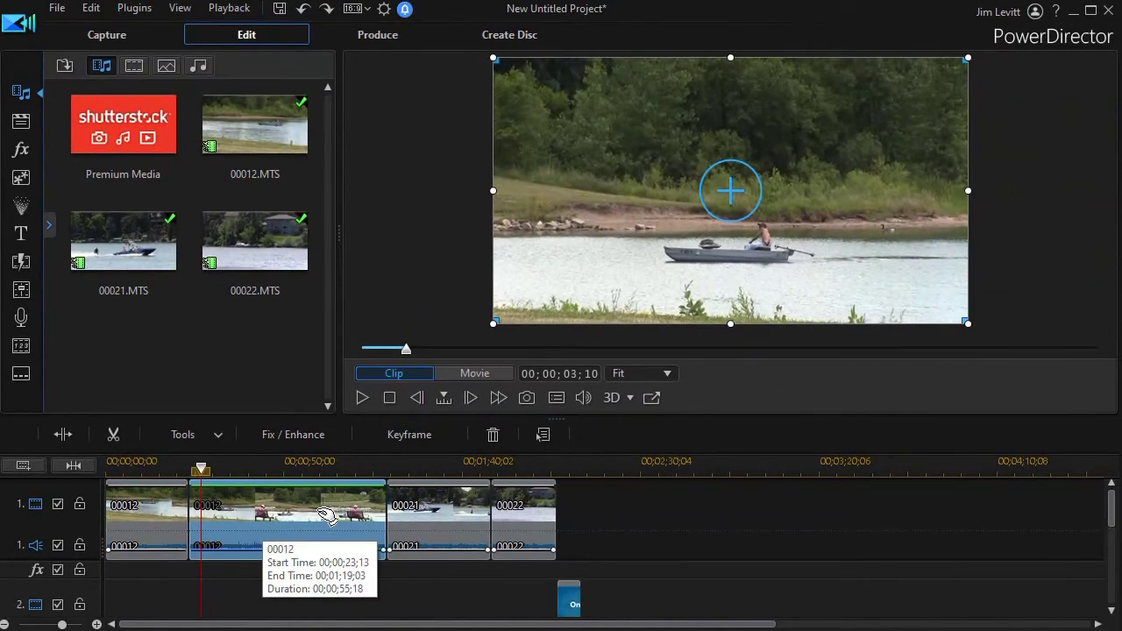
Cut the second 00012 piece and close its gap, then deselect the timeline clips.
right_click(326, 515)
mouse_move(397, 18)
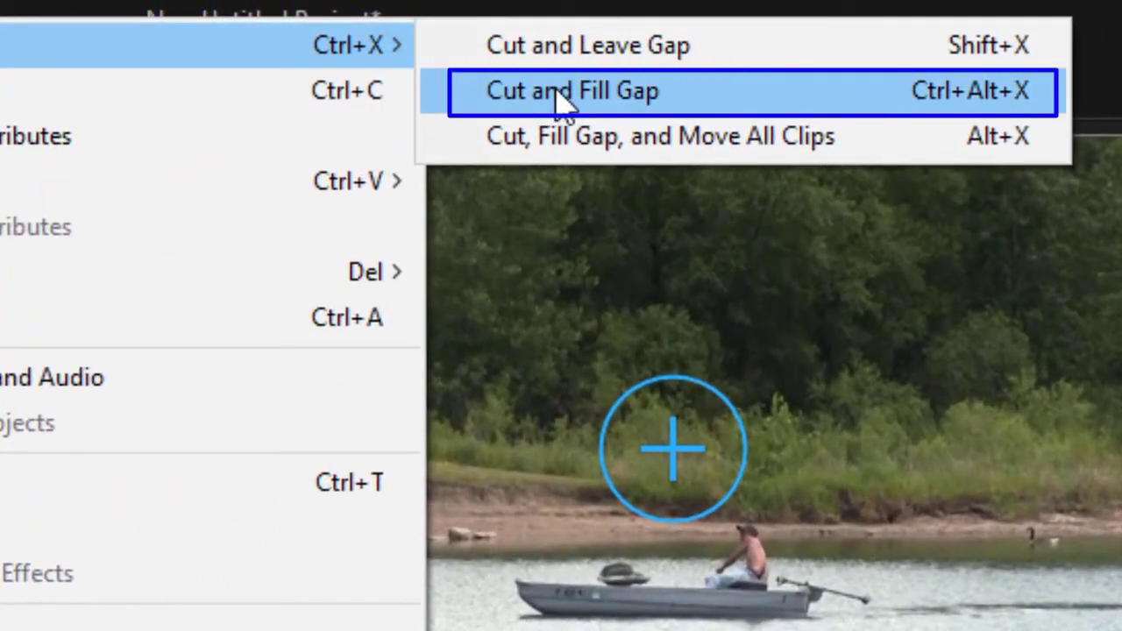
click(557, 92)
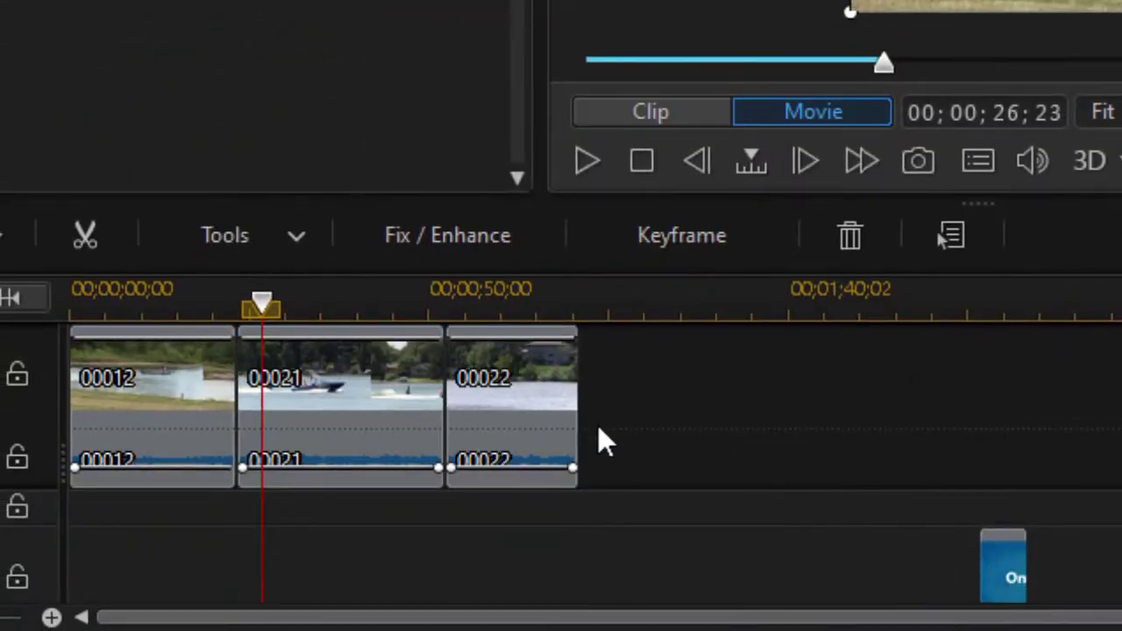
click(754, 436)
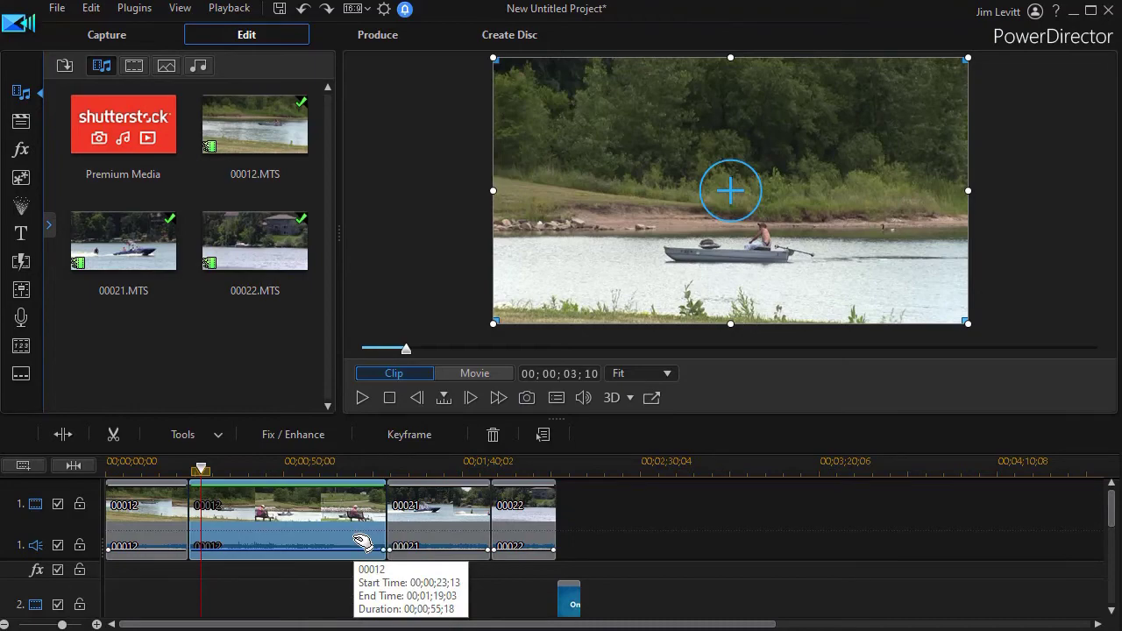
Cut the long 00012 clip with Fill Gap and Move All Clips, so 00021 starts at 00;00;23;13.
right_click(364, 507)
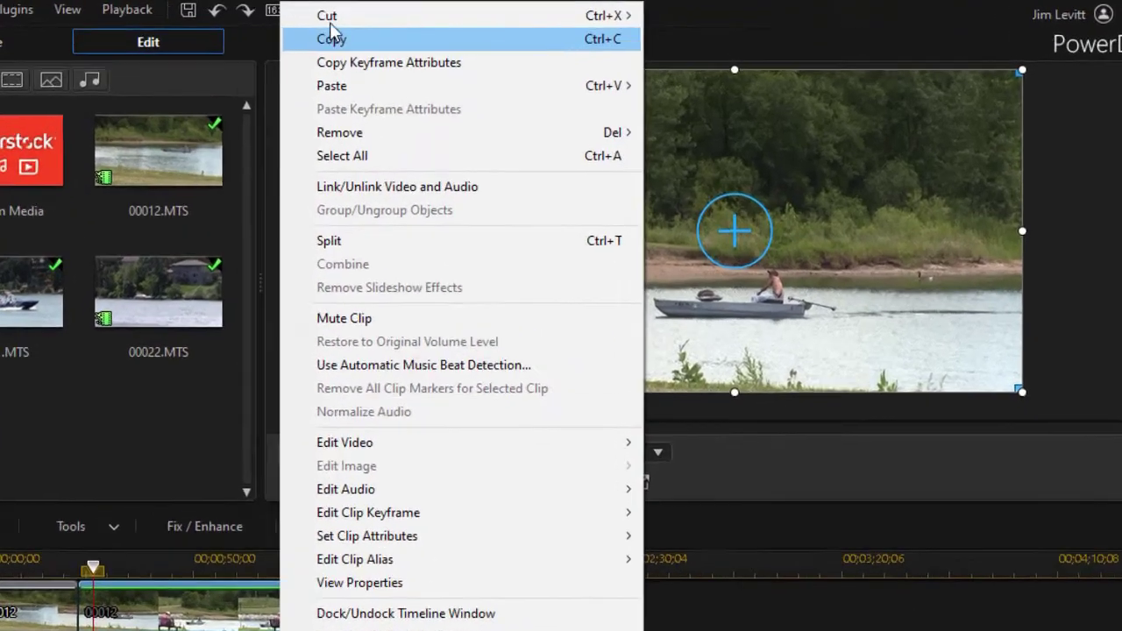
mouse_move(394, 13)
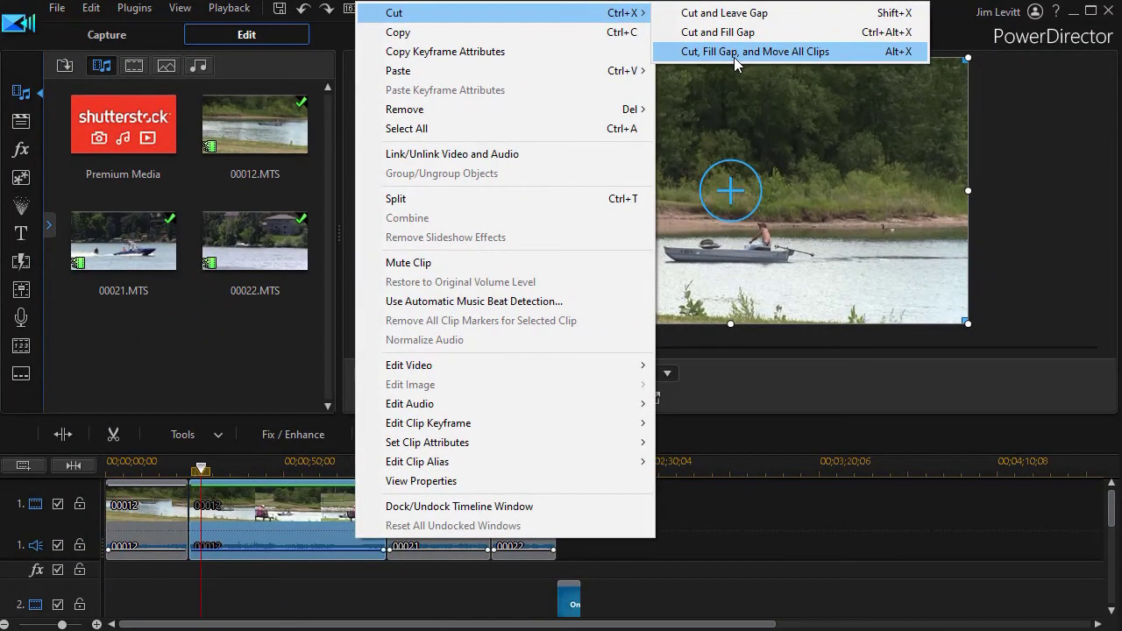
click(734, 57)
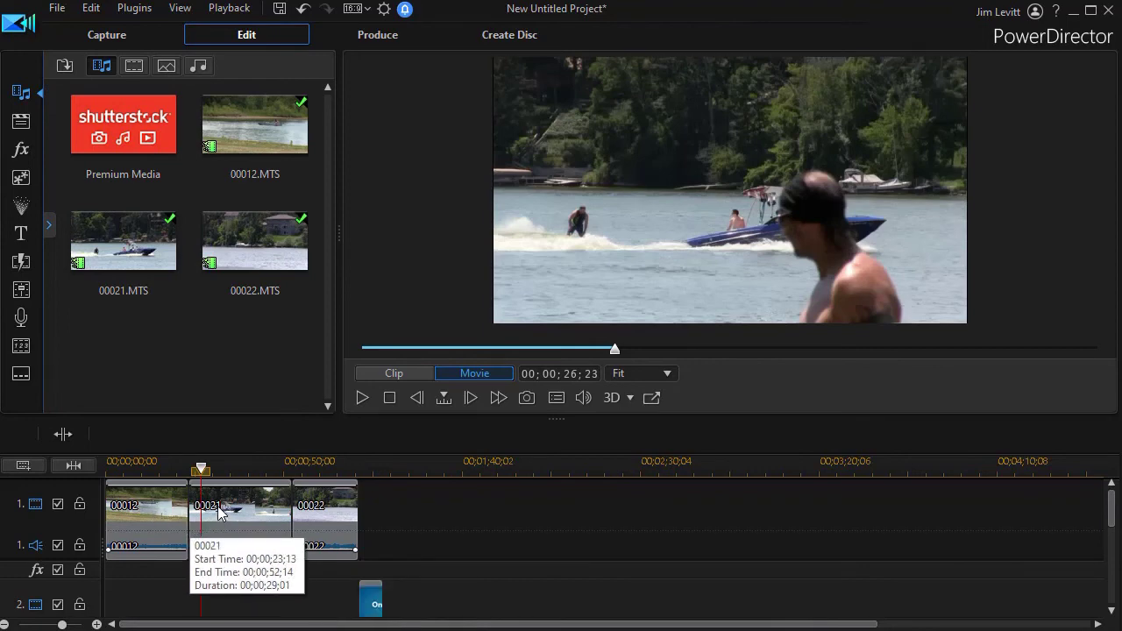
Undo the cut, restoring the long 00012 clip from 00;00;23;13 to 00;01;19;03.
key(ctrl+z)
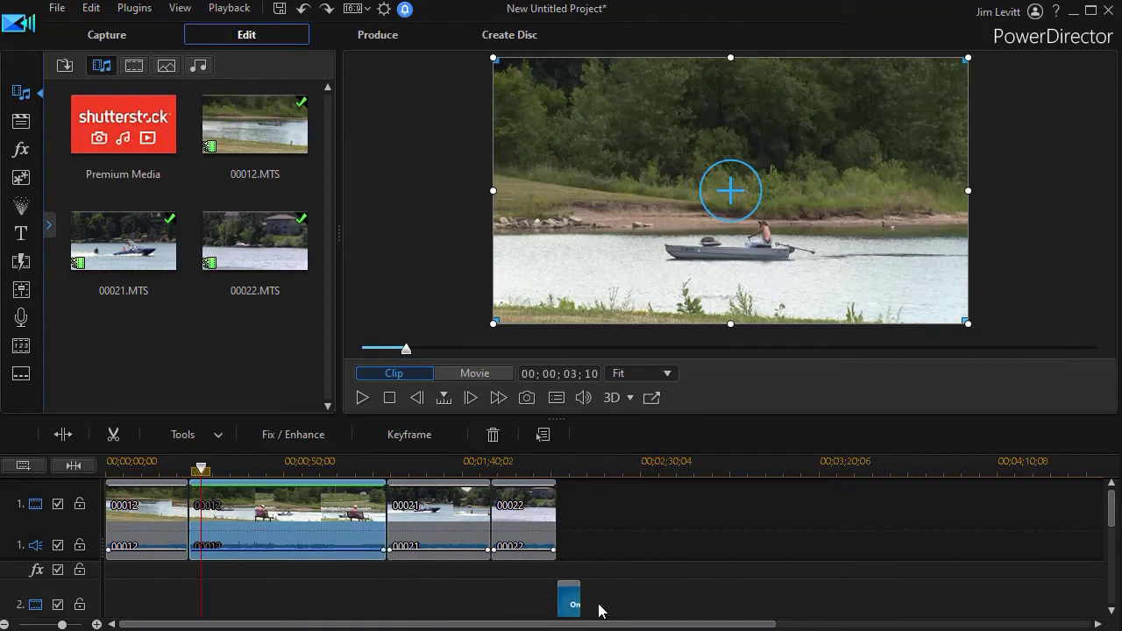
right_click(328, 545)
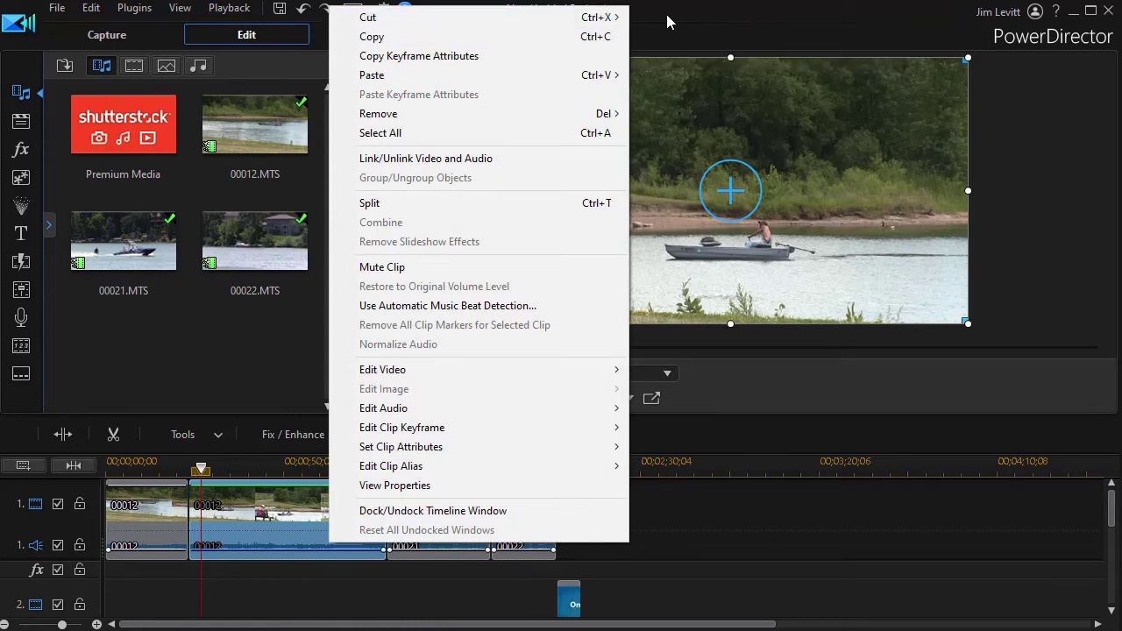
Cut the long 00012 clip with Cut and Leave Gap, leaving empty space after 00;00;23;13.
mouse_move(604, 17)
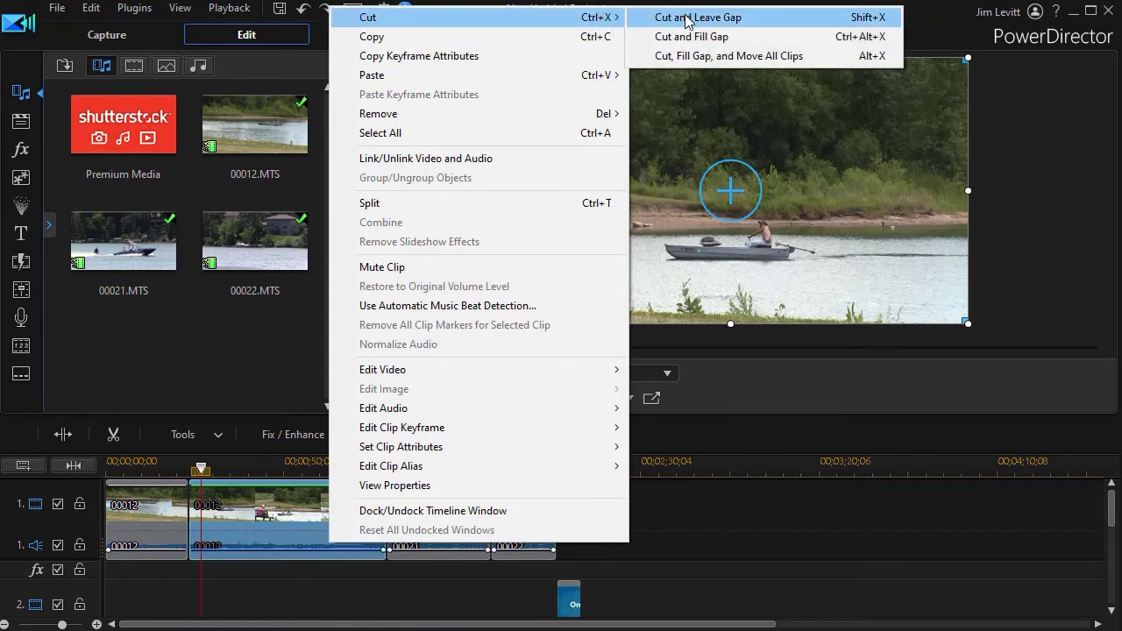
click(686, 17)
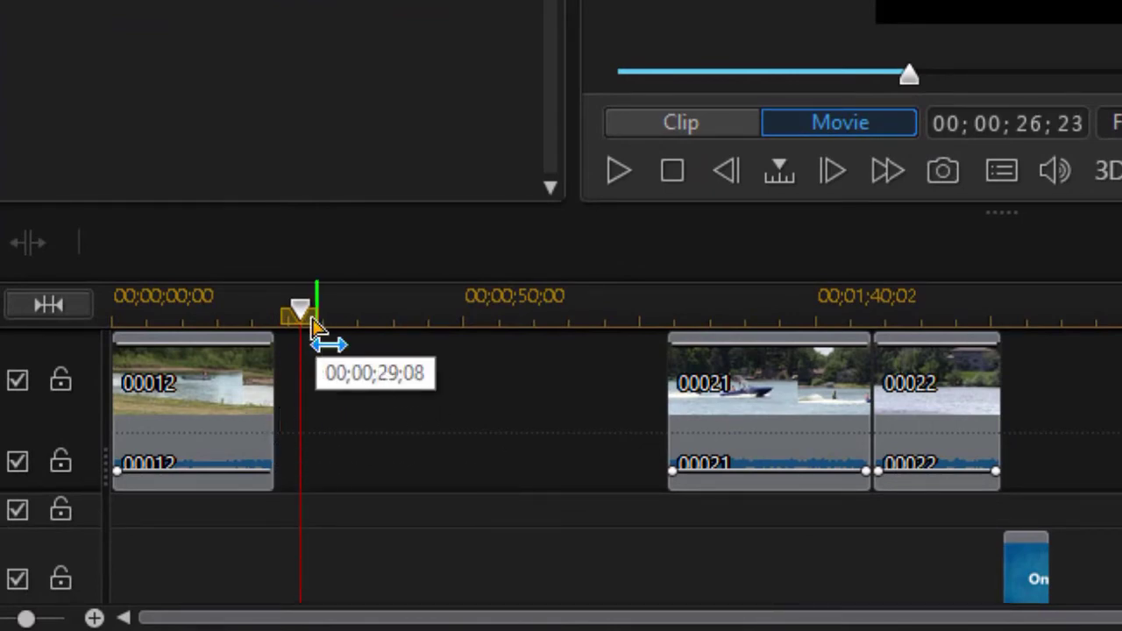
drag(303, 309, 579, 348)
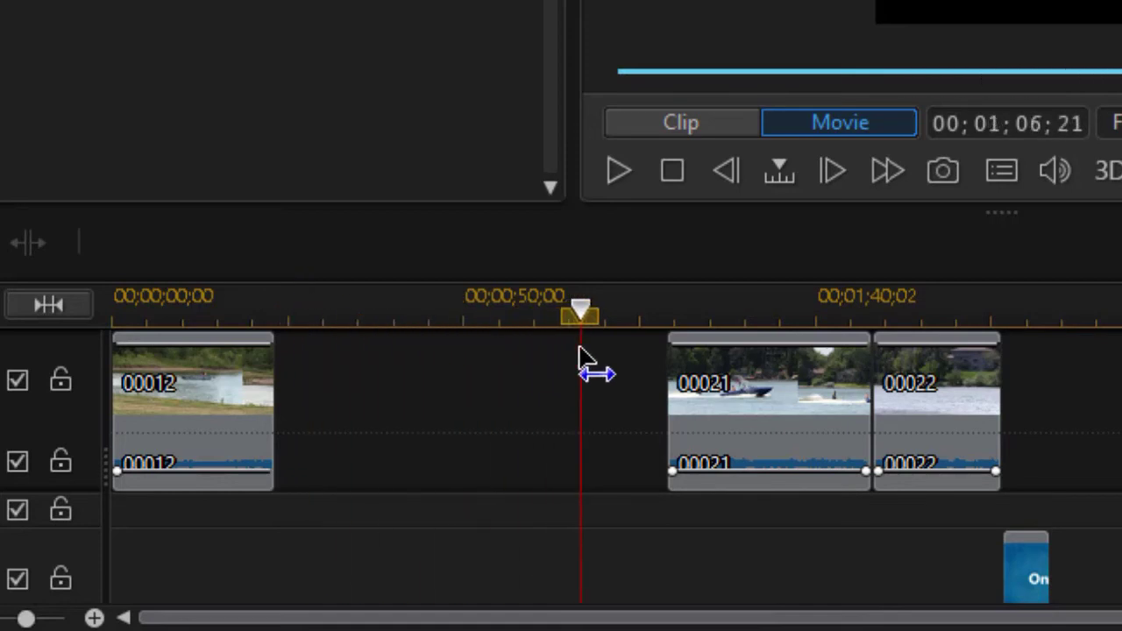
click(244, 396)
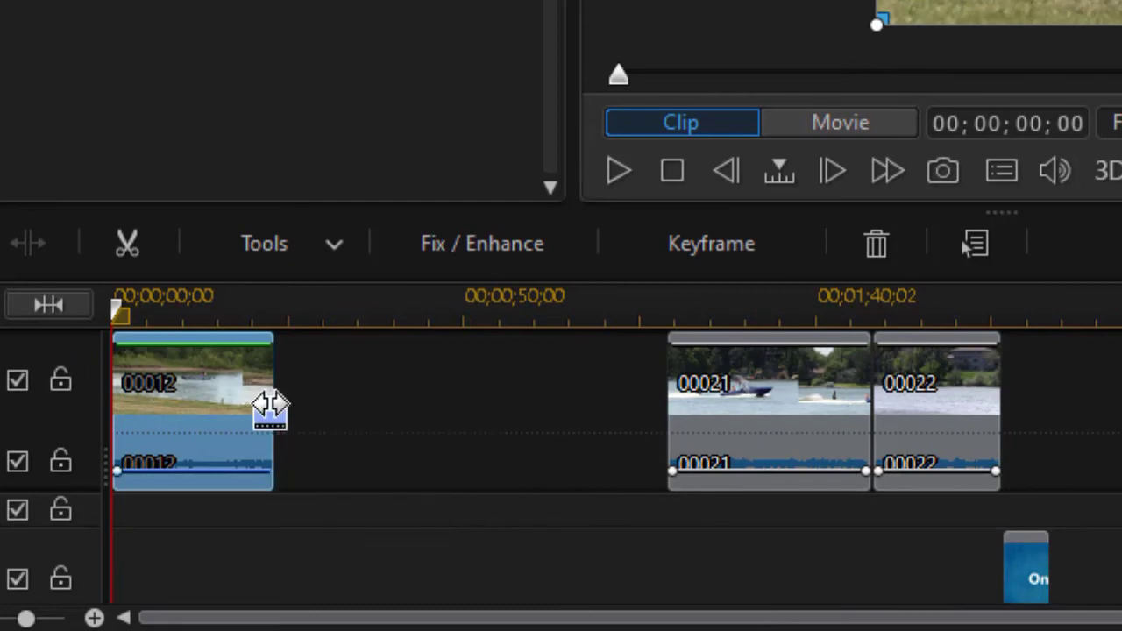
Stretch the first 00012 clip's right edge so it ends at 00;00;52;26.
drag(270, 405, 360, 466)
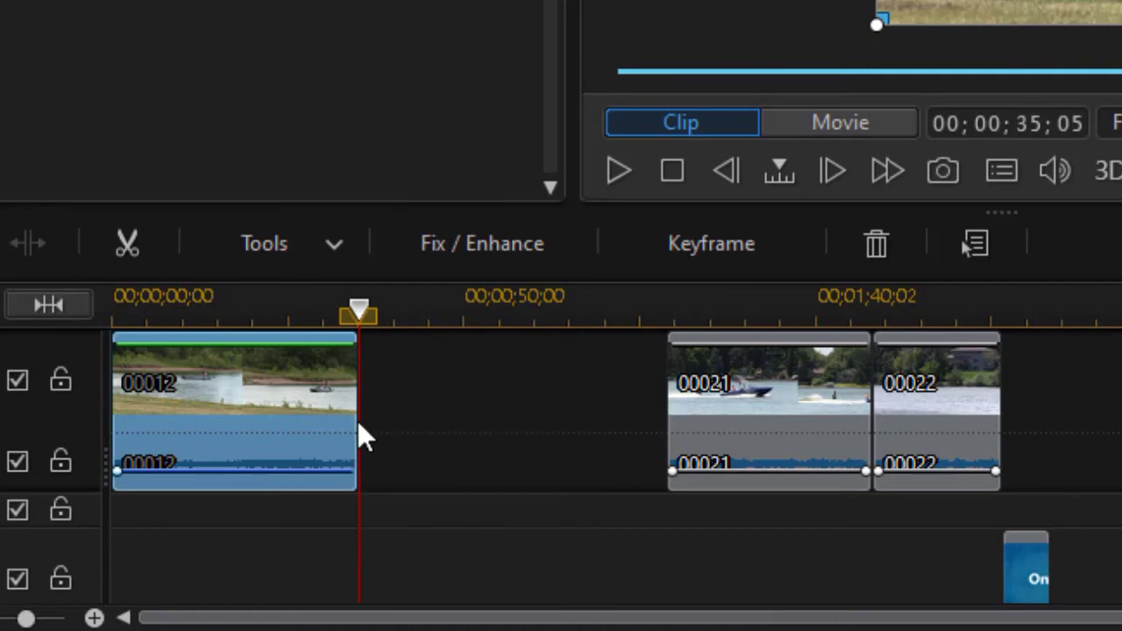
drag(355, 412, 474, 467)
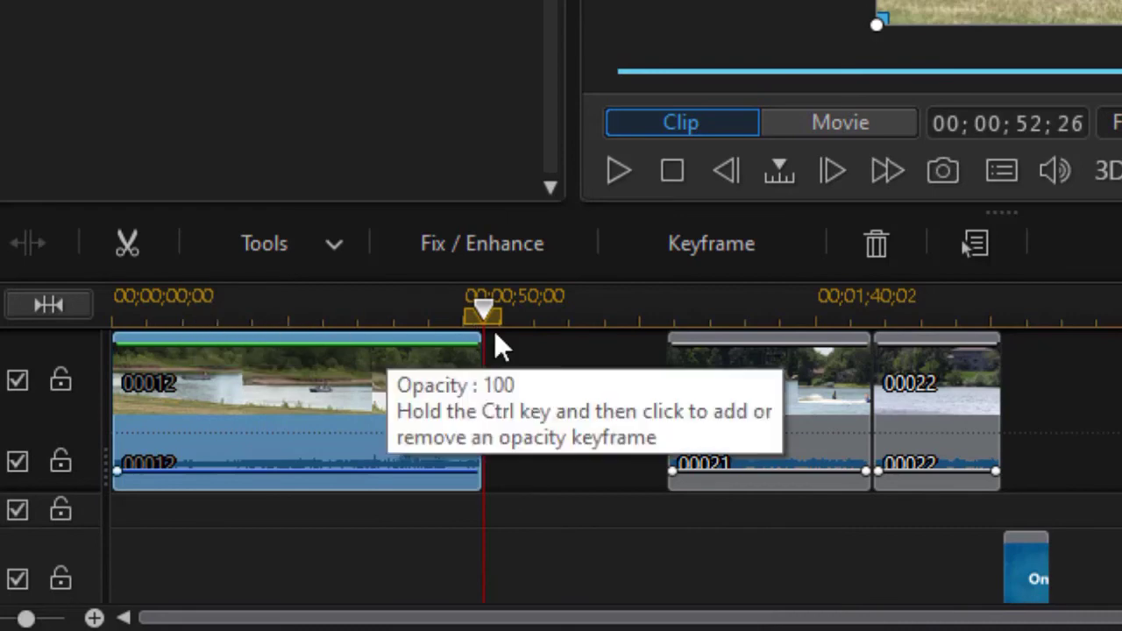
click(465, 315)
Split the 00012 clip at 00;00;10;17 with Ctrl+T and remove the opening piece.
drag(443, 314, 201, 366)
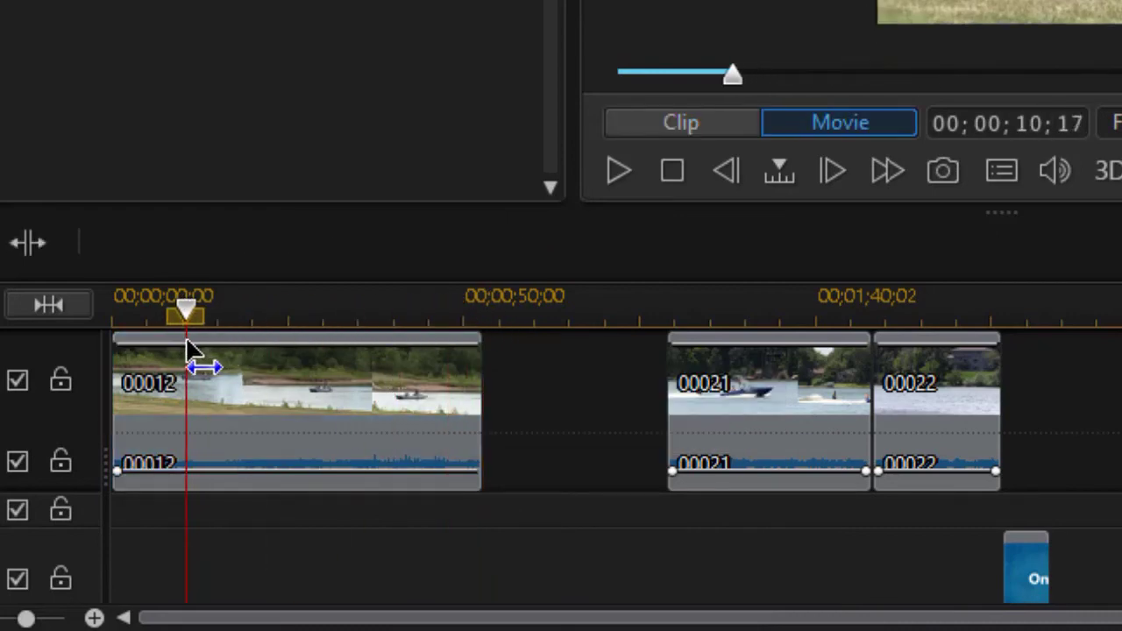
click(221, 396)
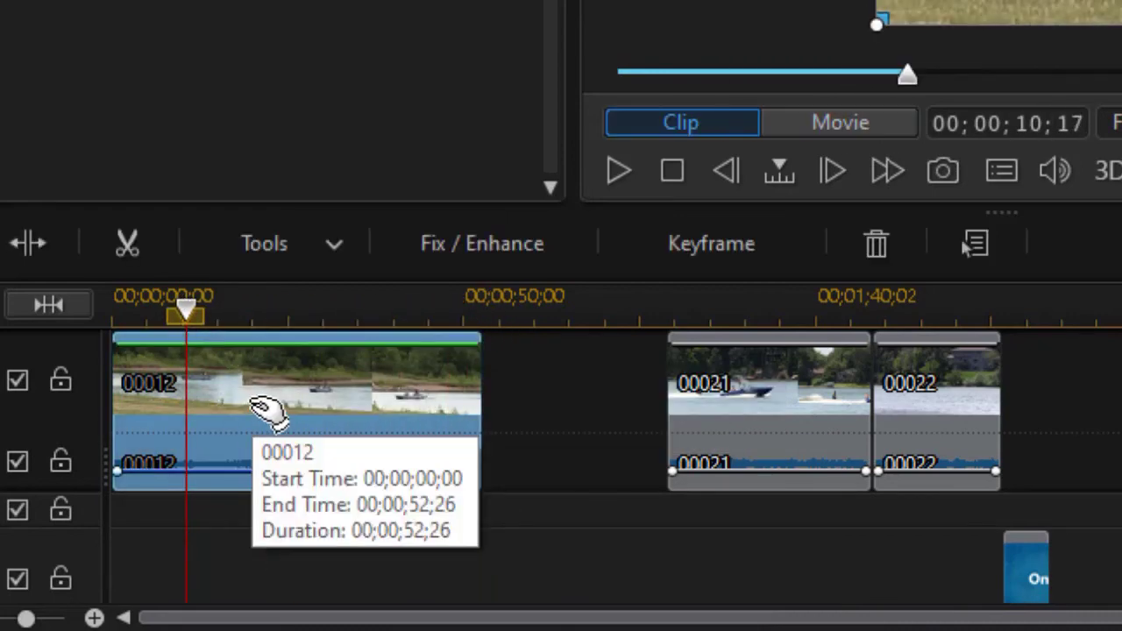
key(ctrl+t)
click(163, 437)
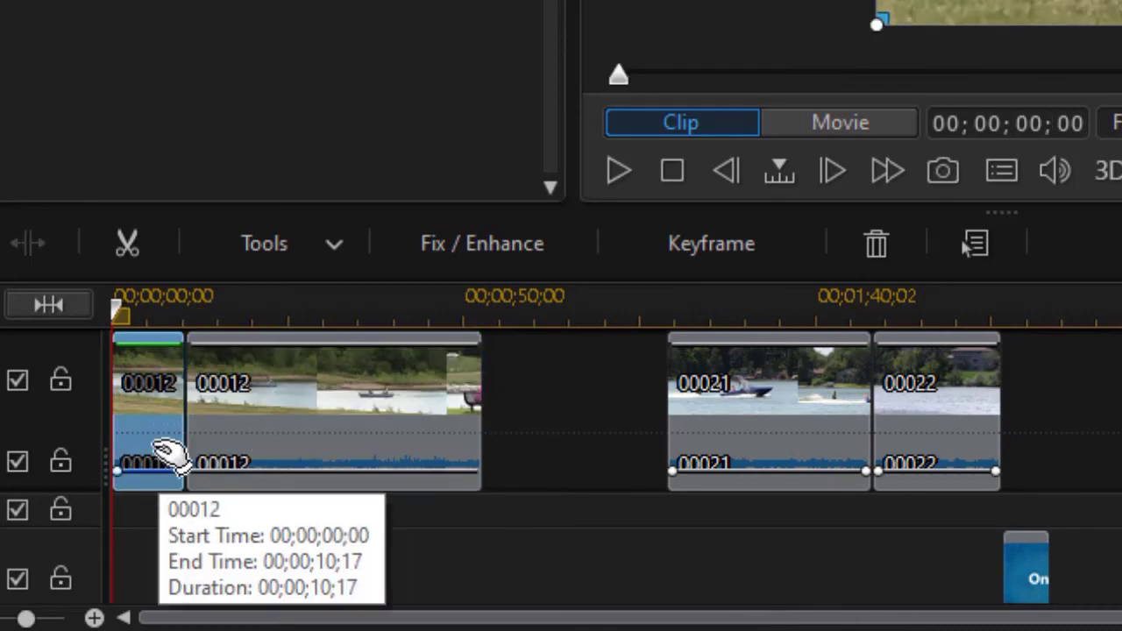
right_click(156, 461)
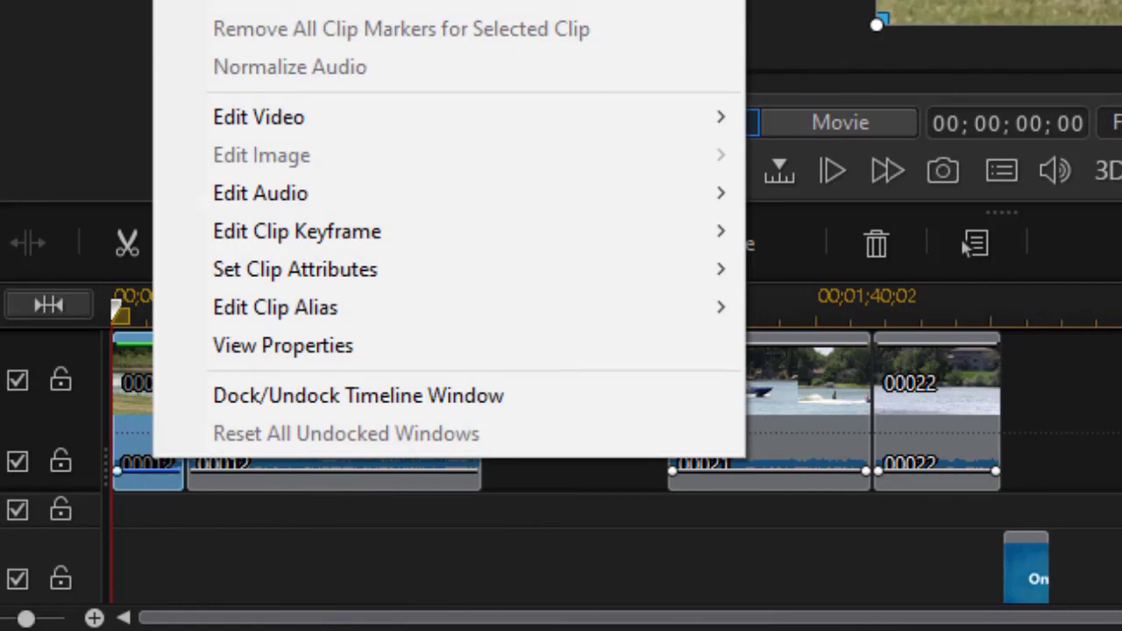
click(408, 2)
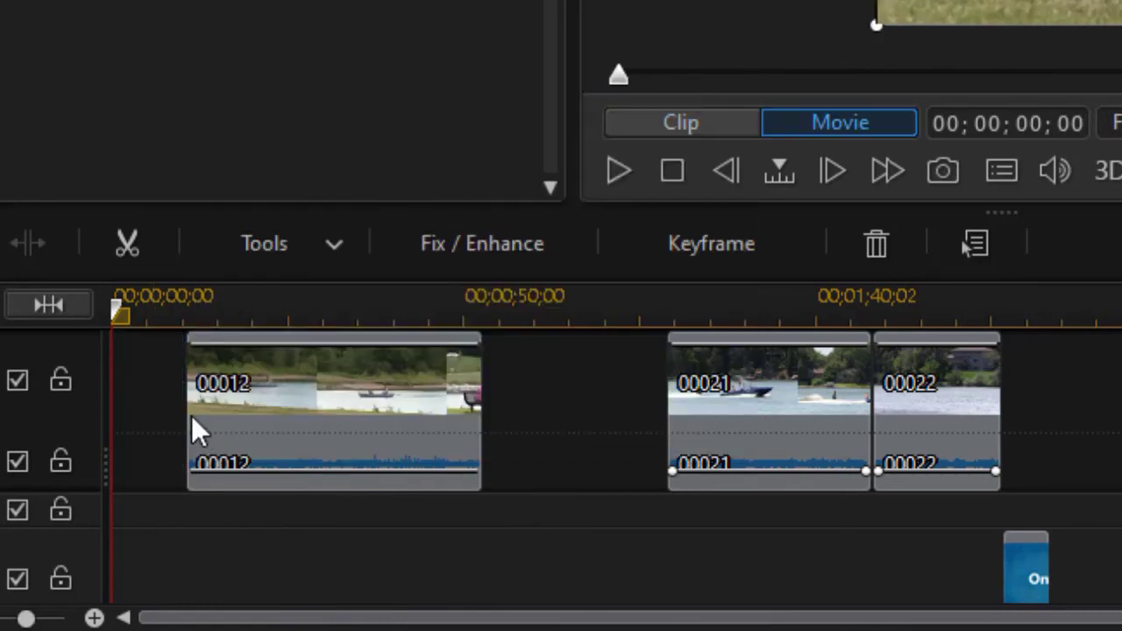
Drag the 00012 clip's start back to 00;00;04;13, giving a 00;00;48;13 duration.
click(322, 405)
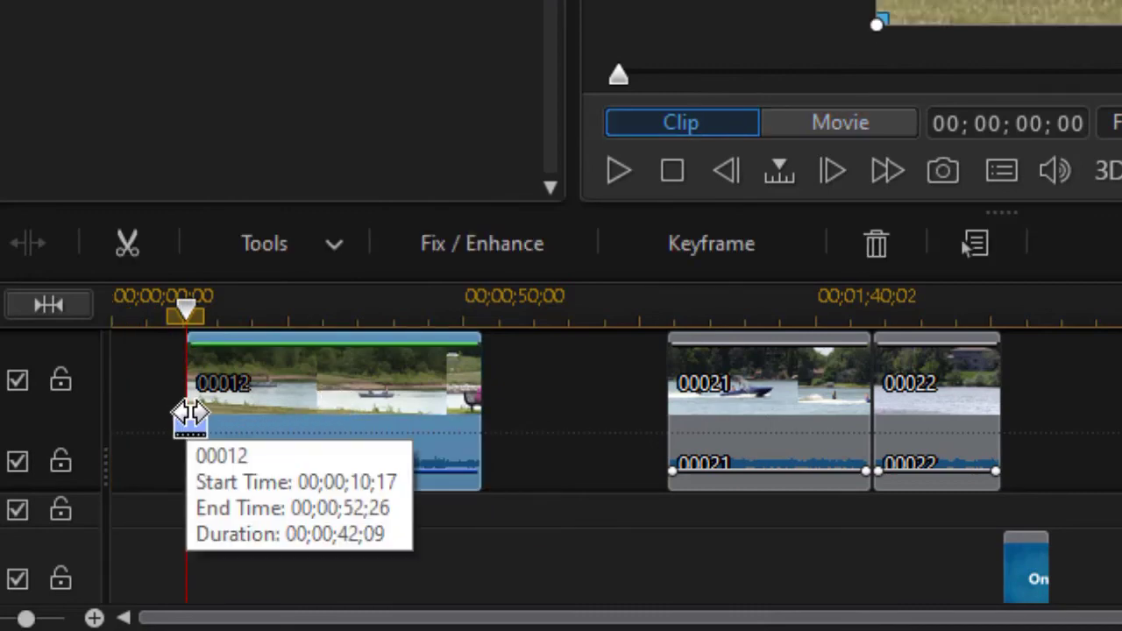
drag(190, 413, 156, 427)
drag(175, 456, 143, 443)
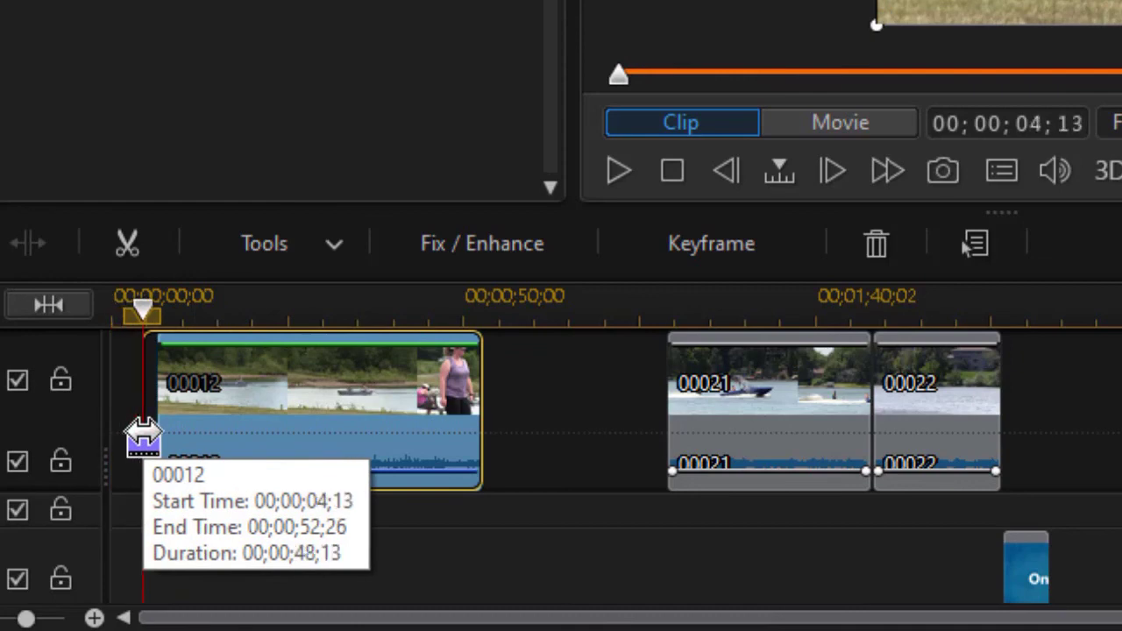
drag(251, 449, 252, 450)
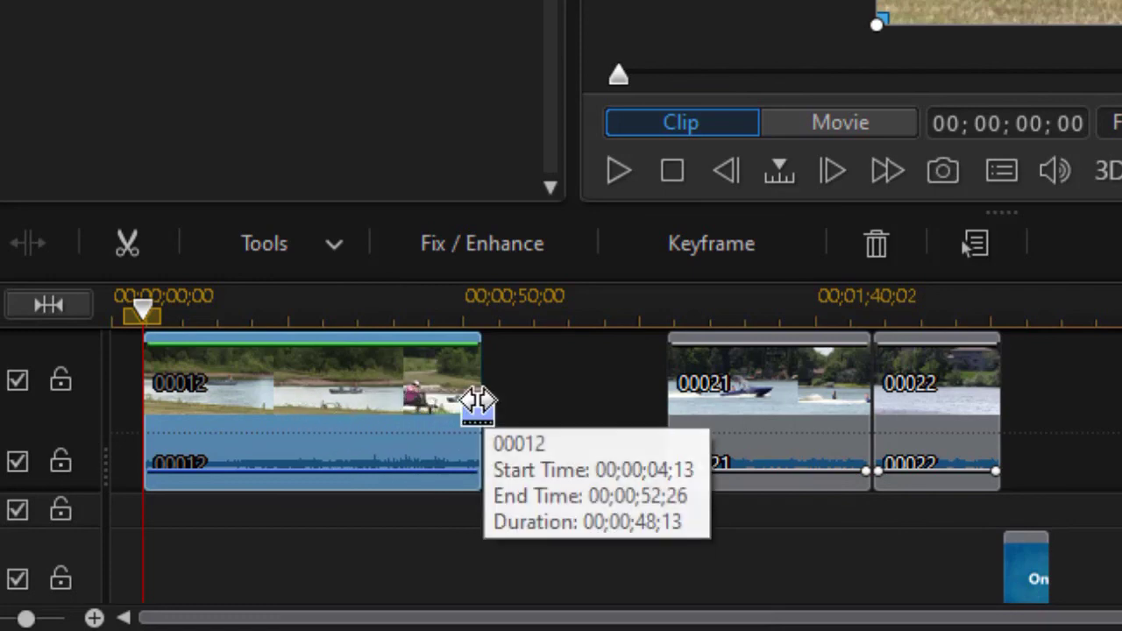
drag(481, 403, 477, 403)
click(579, 408)
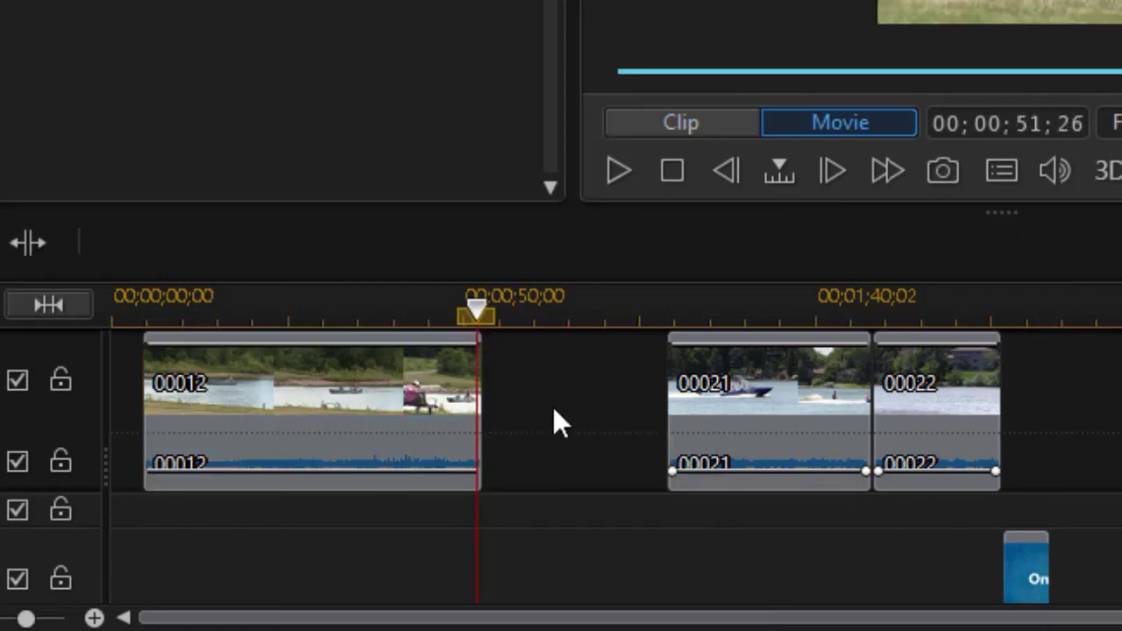